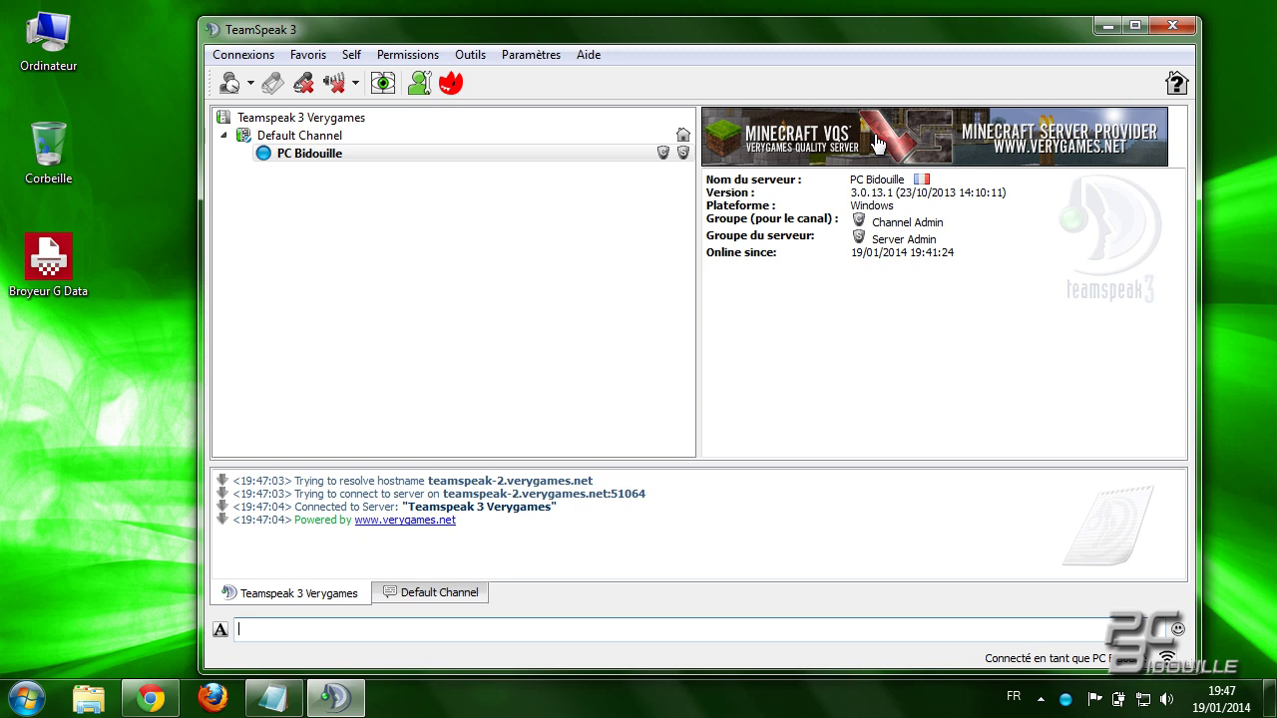
Step: Follow the server banner to see which website it leads to, and return to TeamSpeak
click(875, 143)
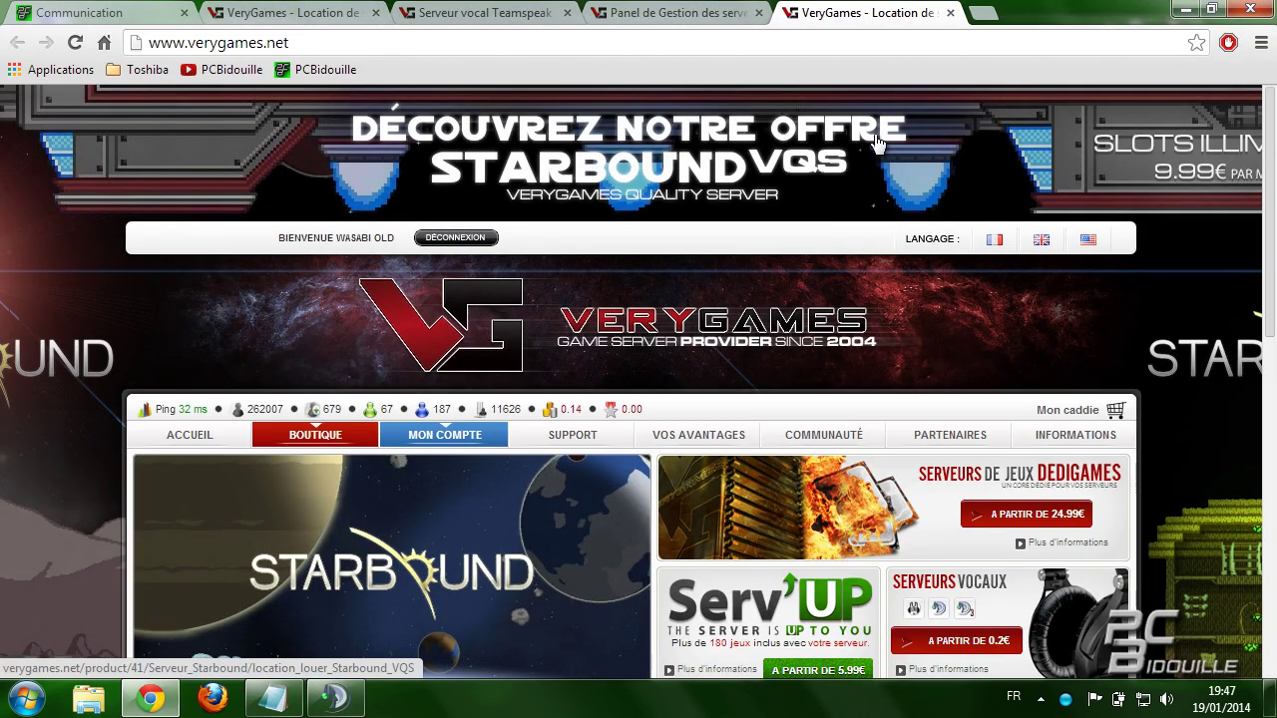
click(1185, 9)
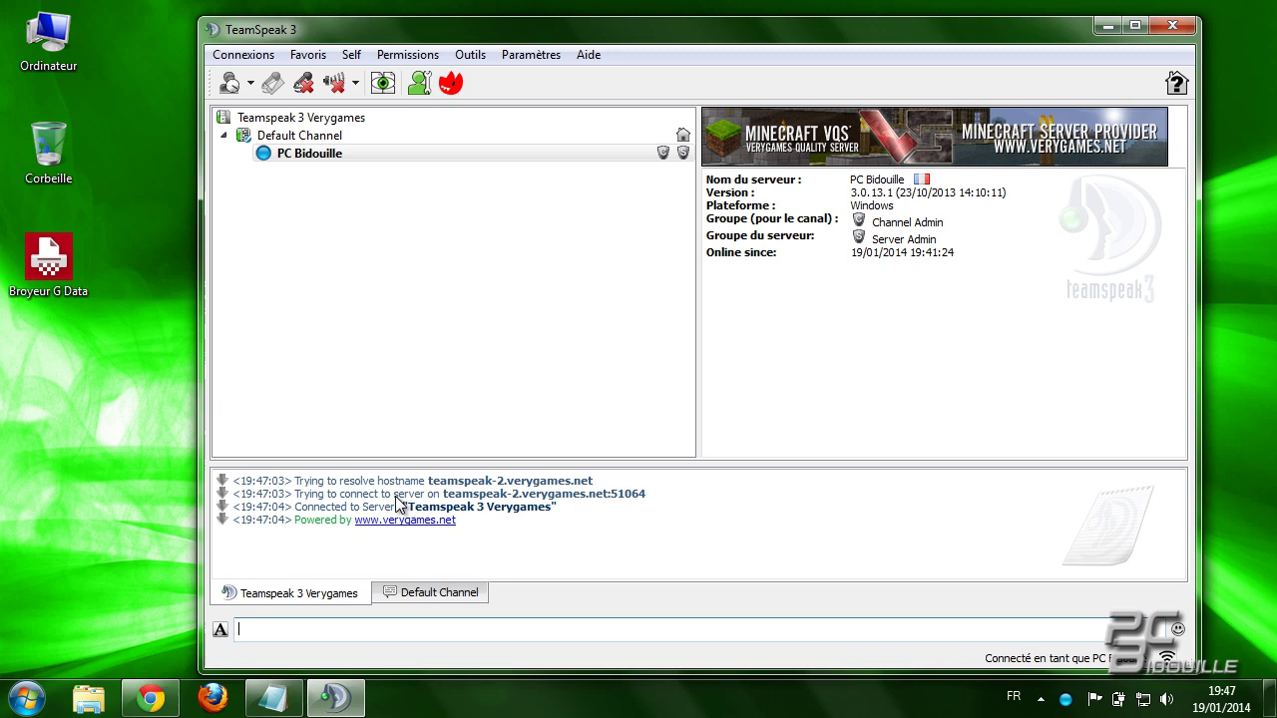
Step: Open the virtual server's settings and rename the server to "TS3 PC Bidouille"
click(310, 119)
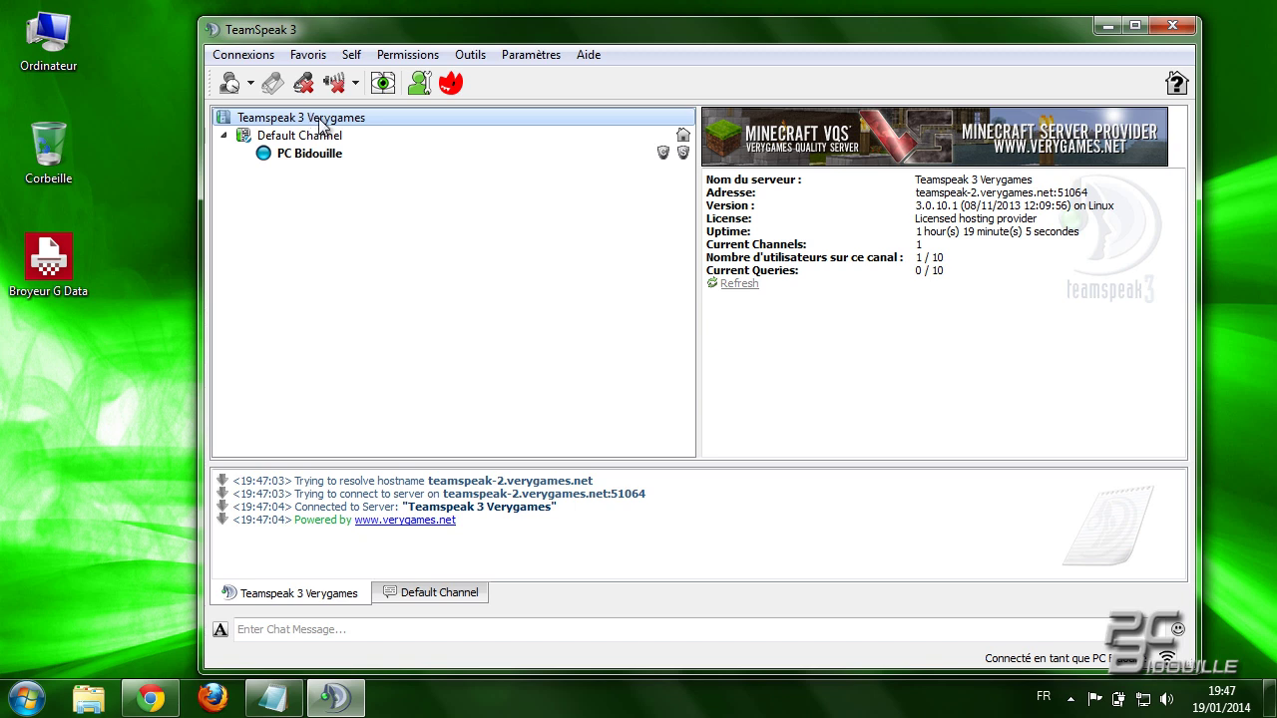
right_click(328, 122)
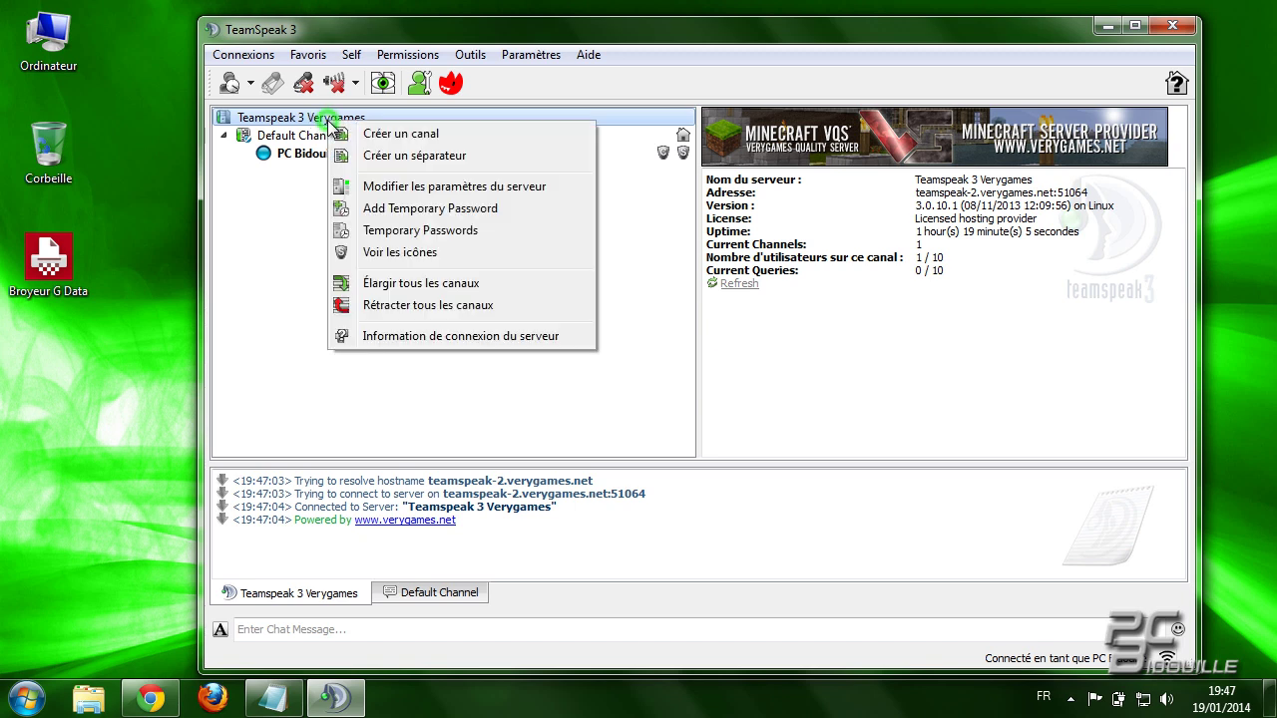
click(382, 184)
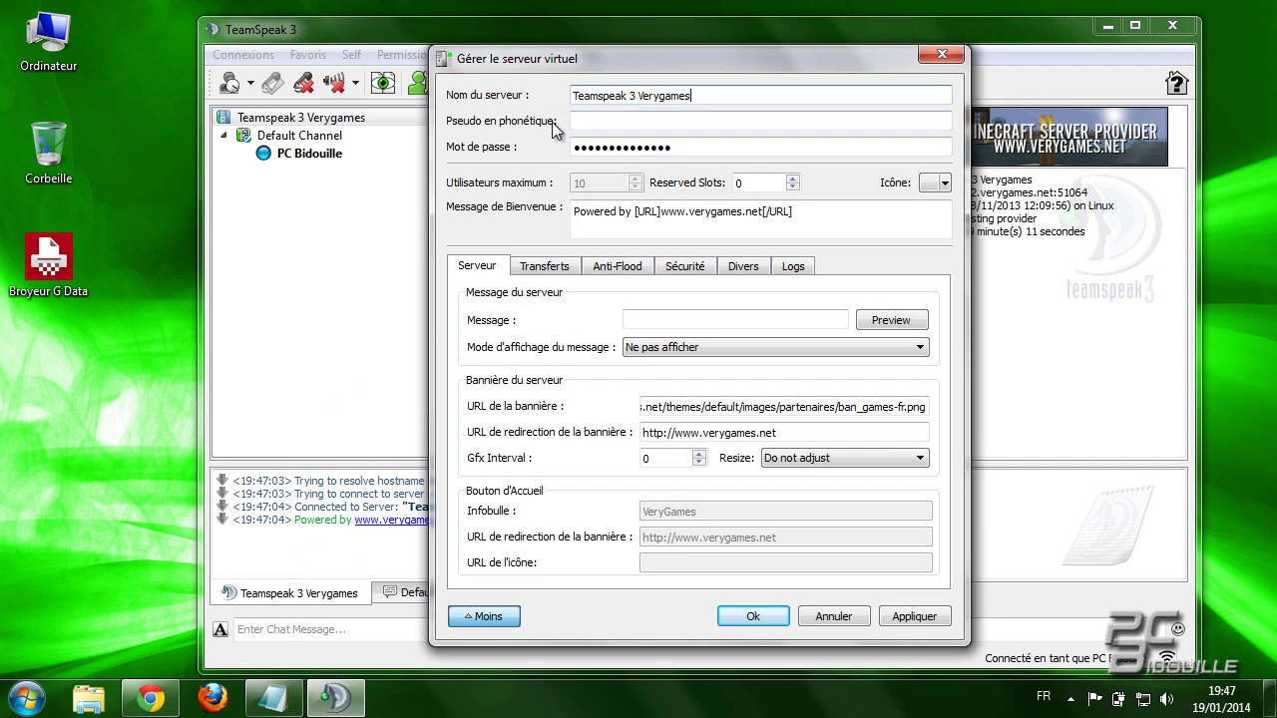
drag(699, 96, 594, 98)
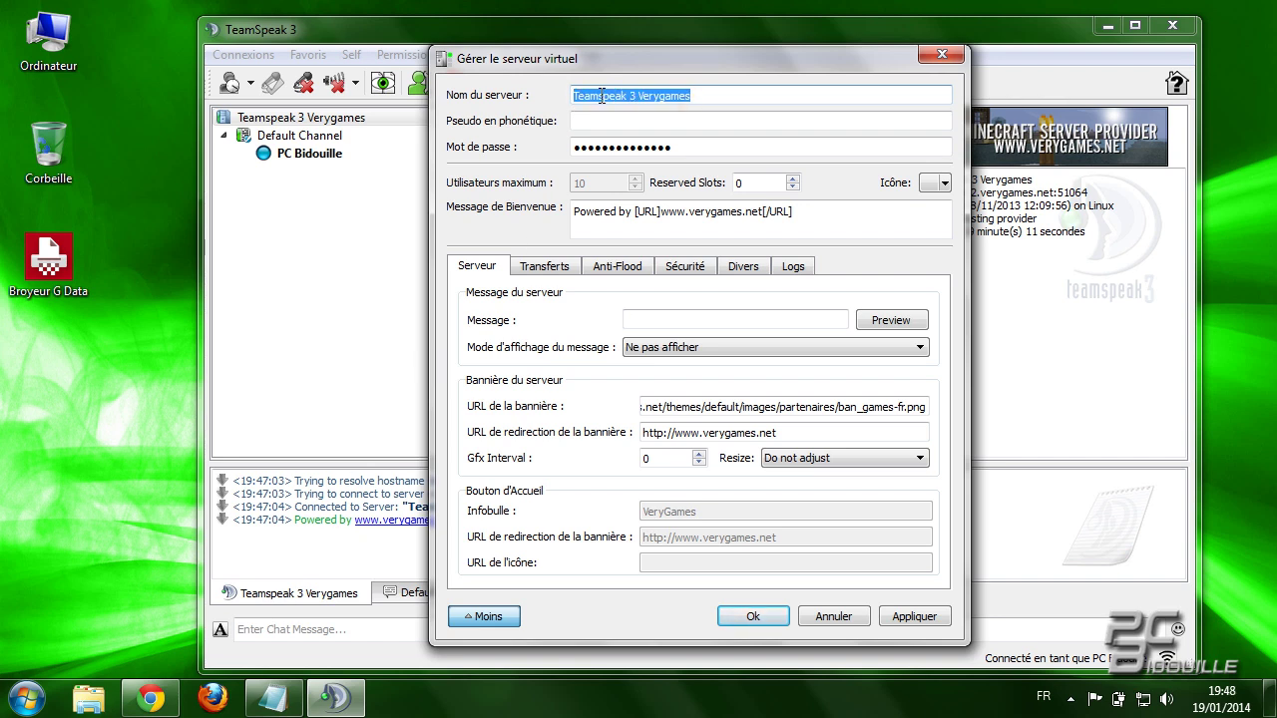
text(TS3)
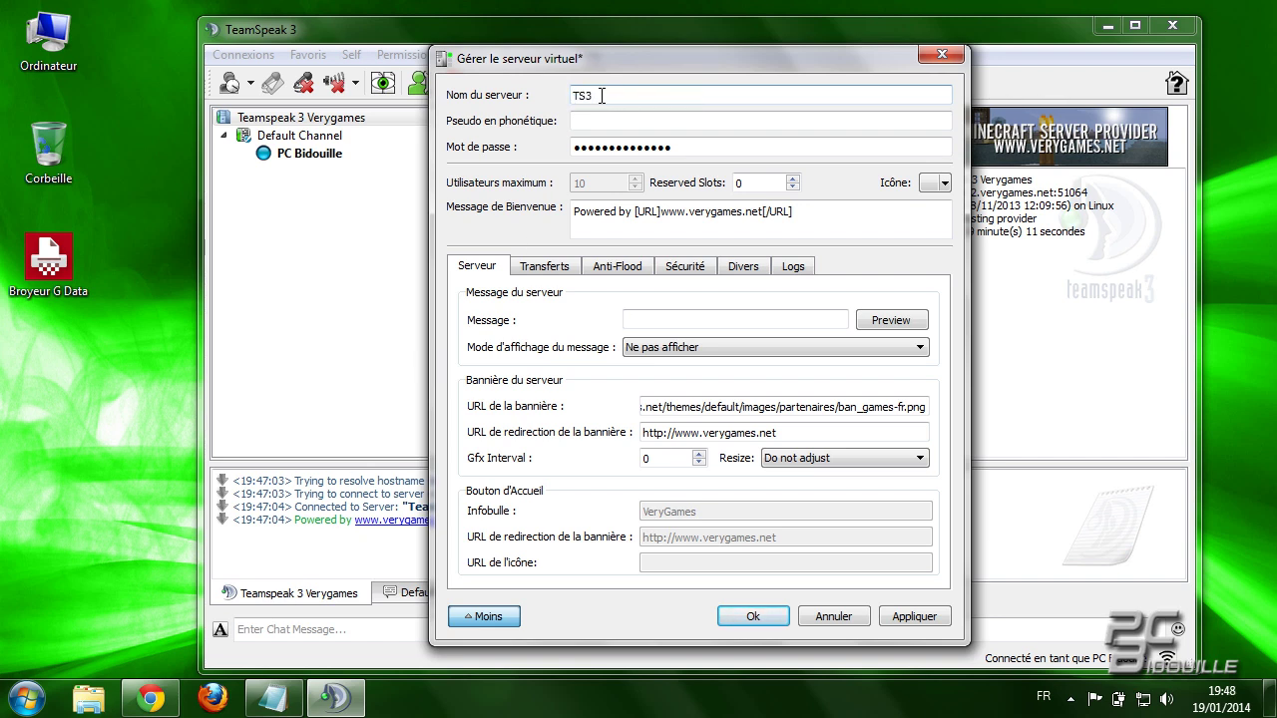
text( PC Bidouille)
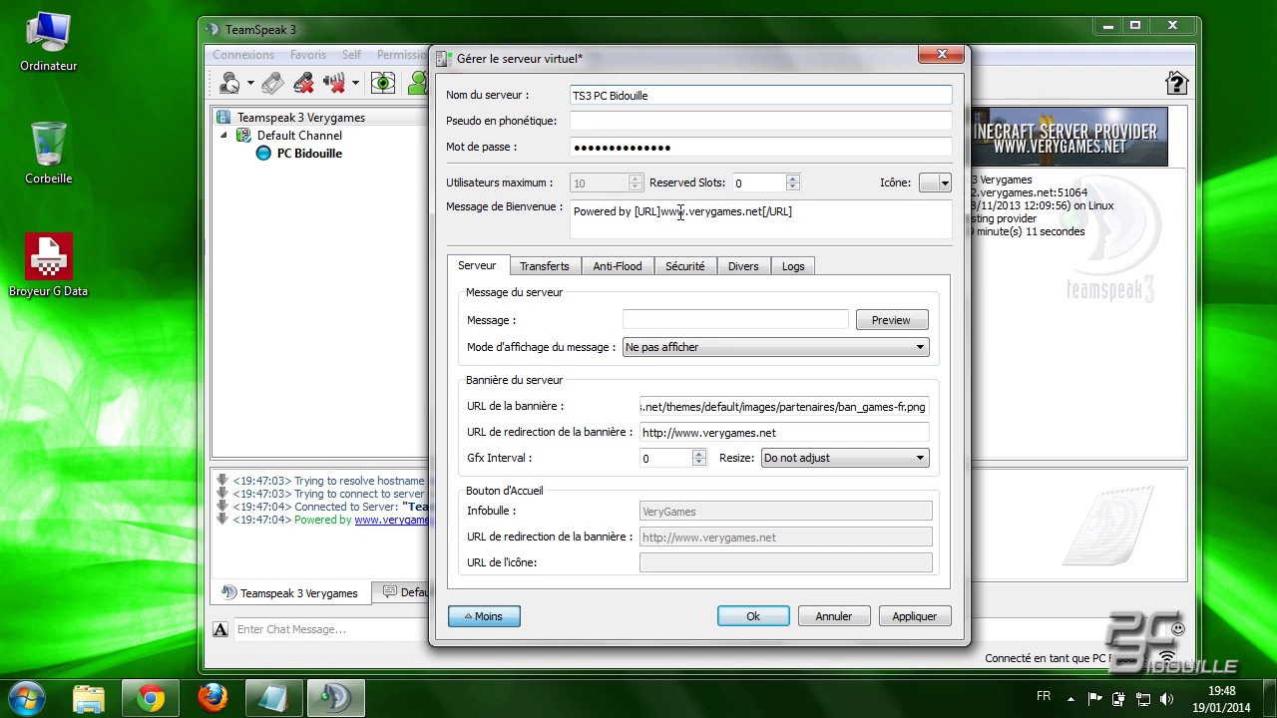
Step: Clear the server's existing welcome message
click(806, 214)
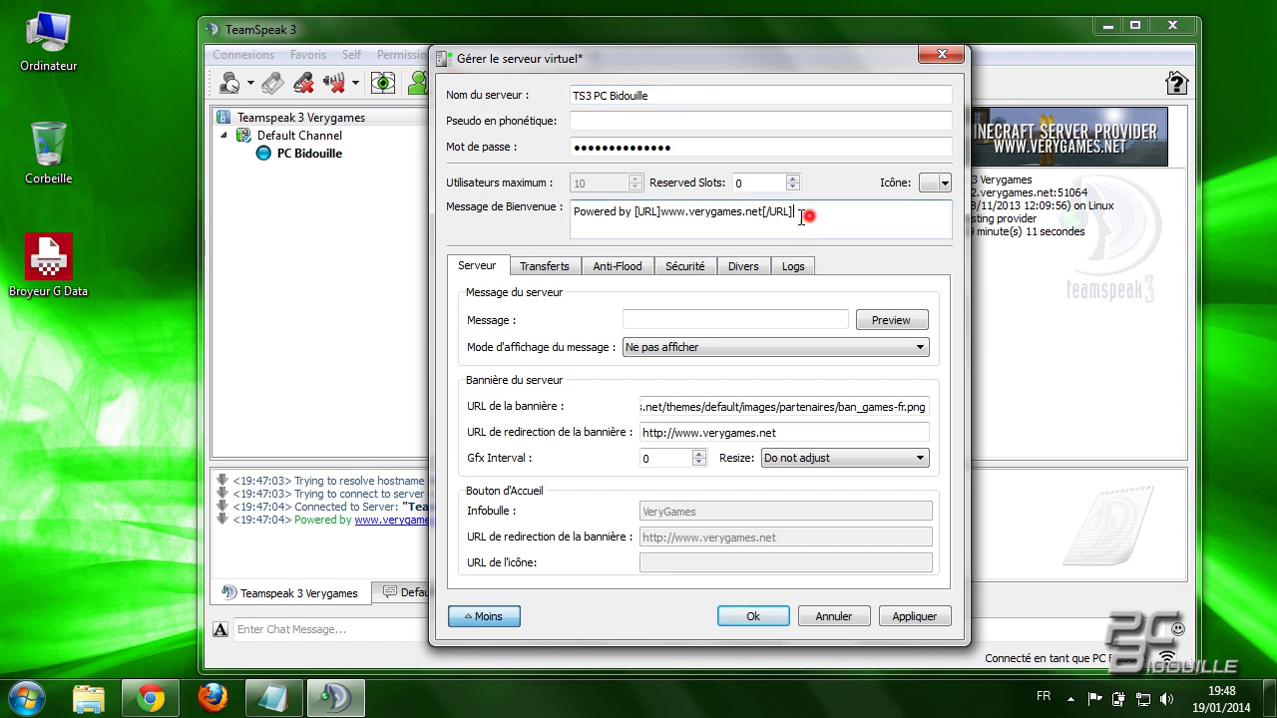
key(ctrl+a)
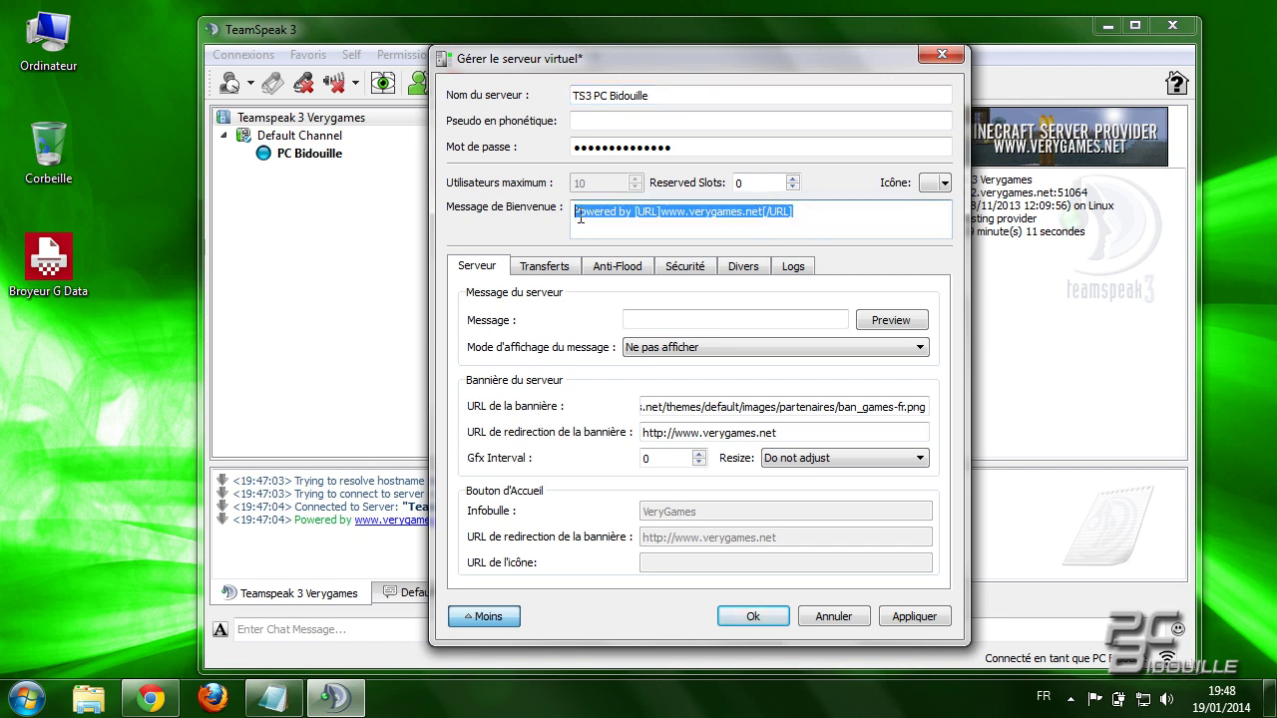
key(Delete)
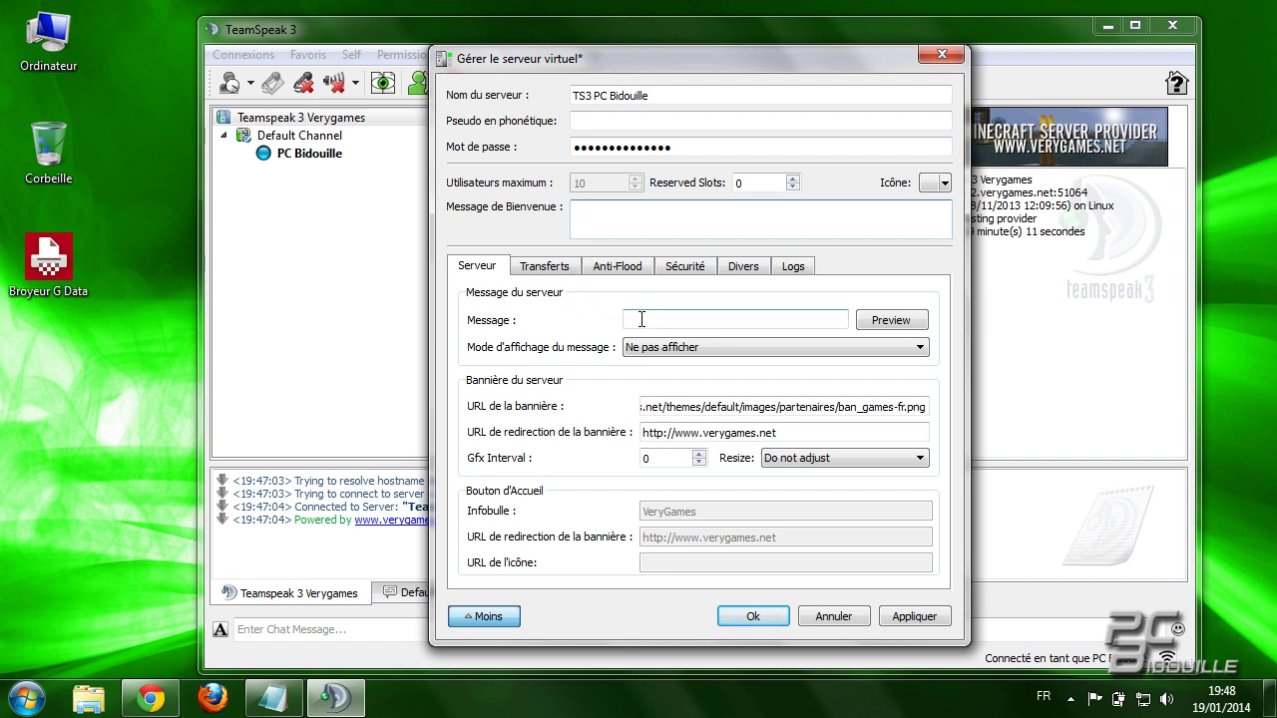
Step: Set the server message to "Bienvenue sur le Teamspeak PC Bidouille" with display mode "Affichage dans le log du serveur"
click(661, 348)
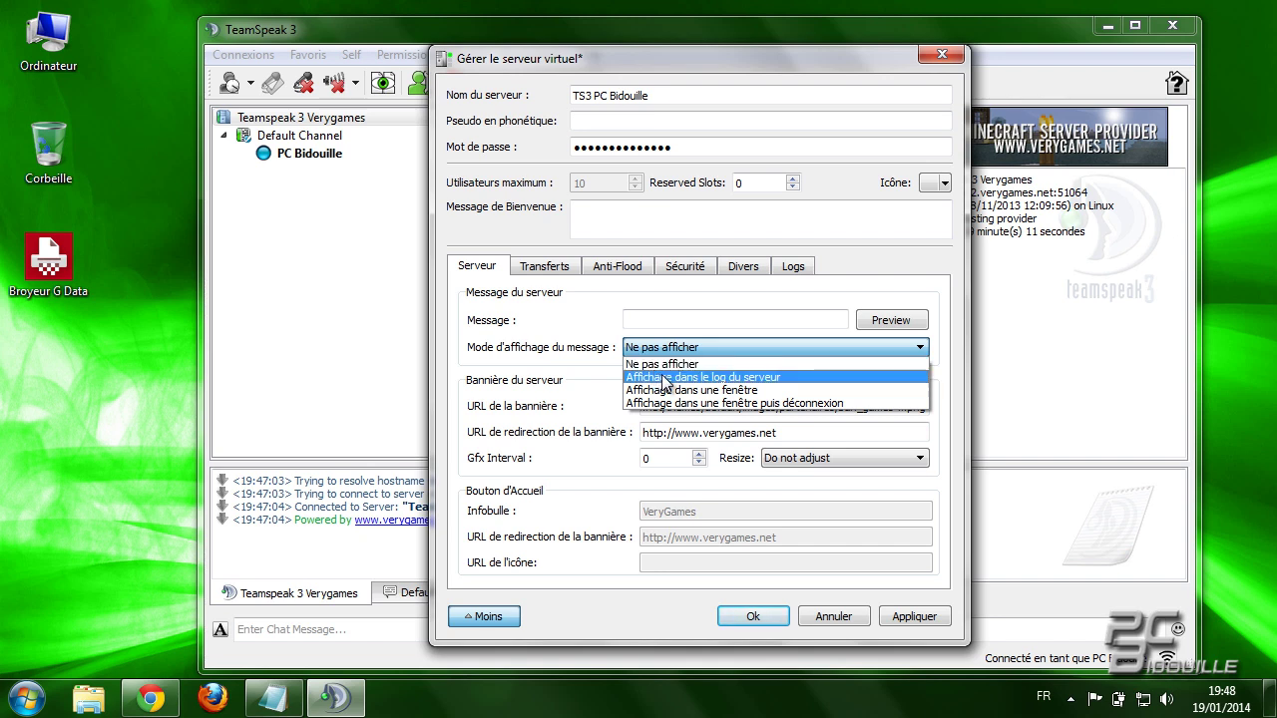
click(664, 378)
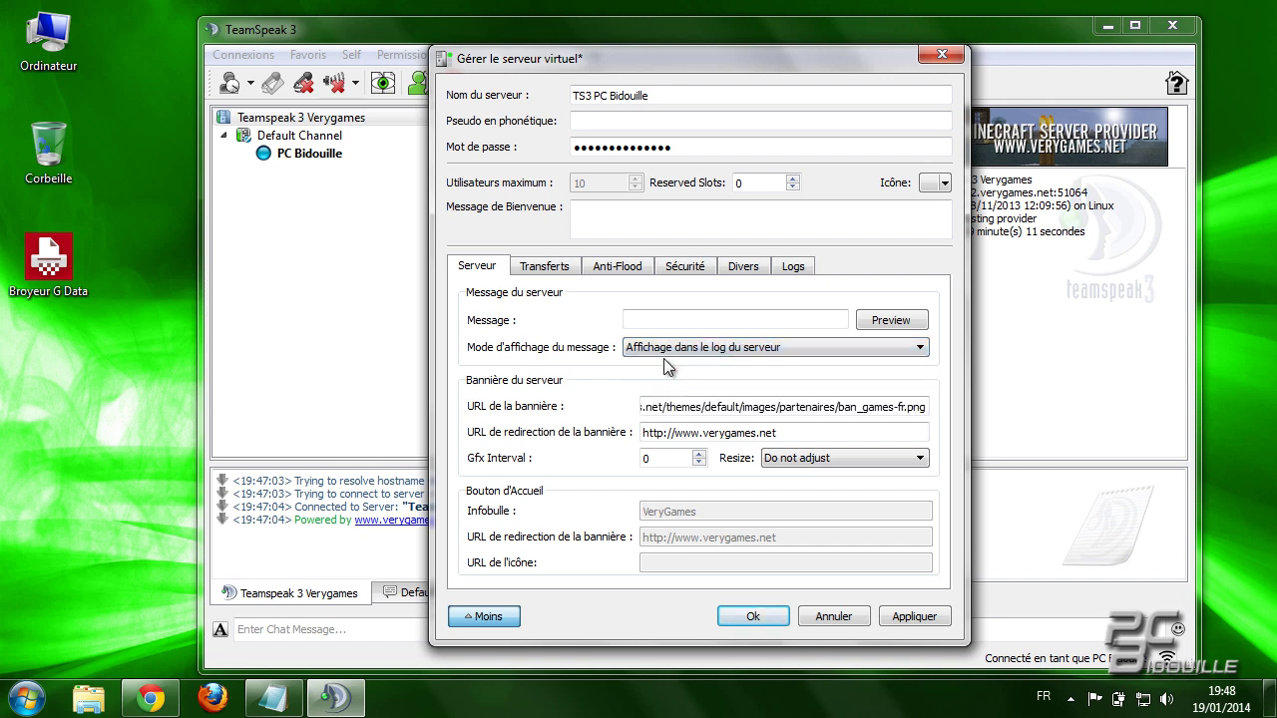
click(660, 321)
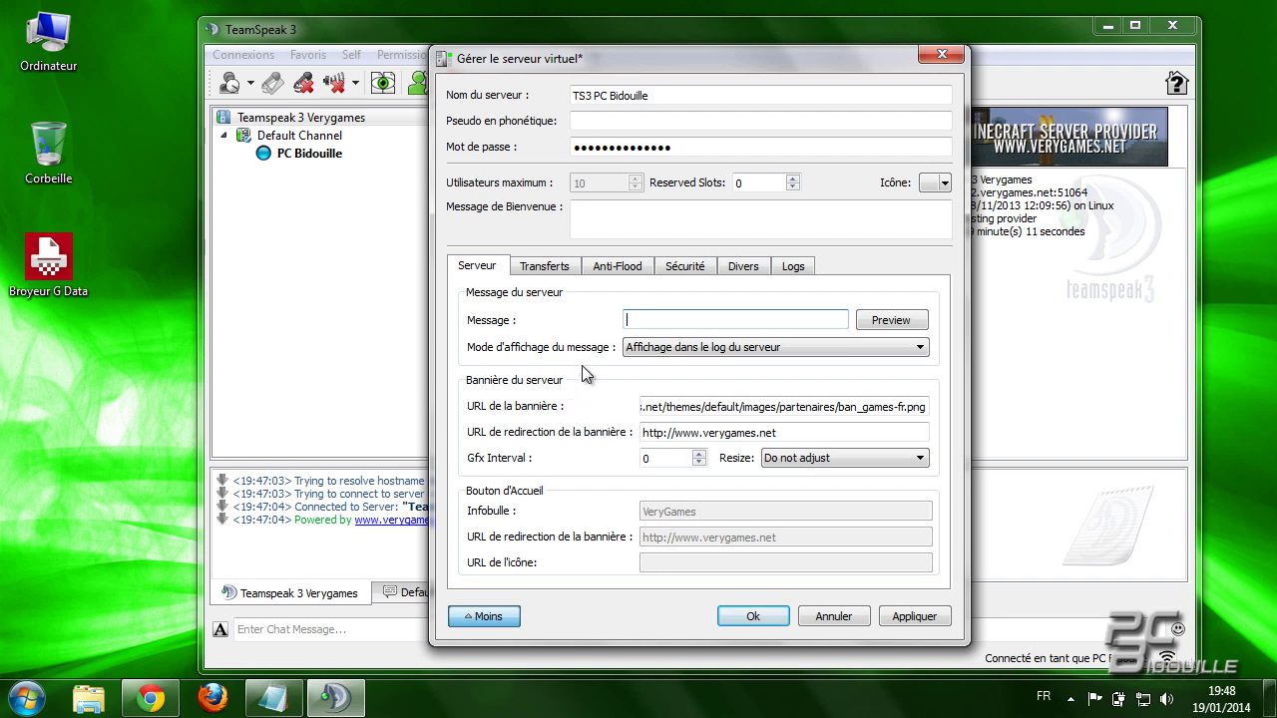
key(ctrl+v)
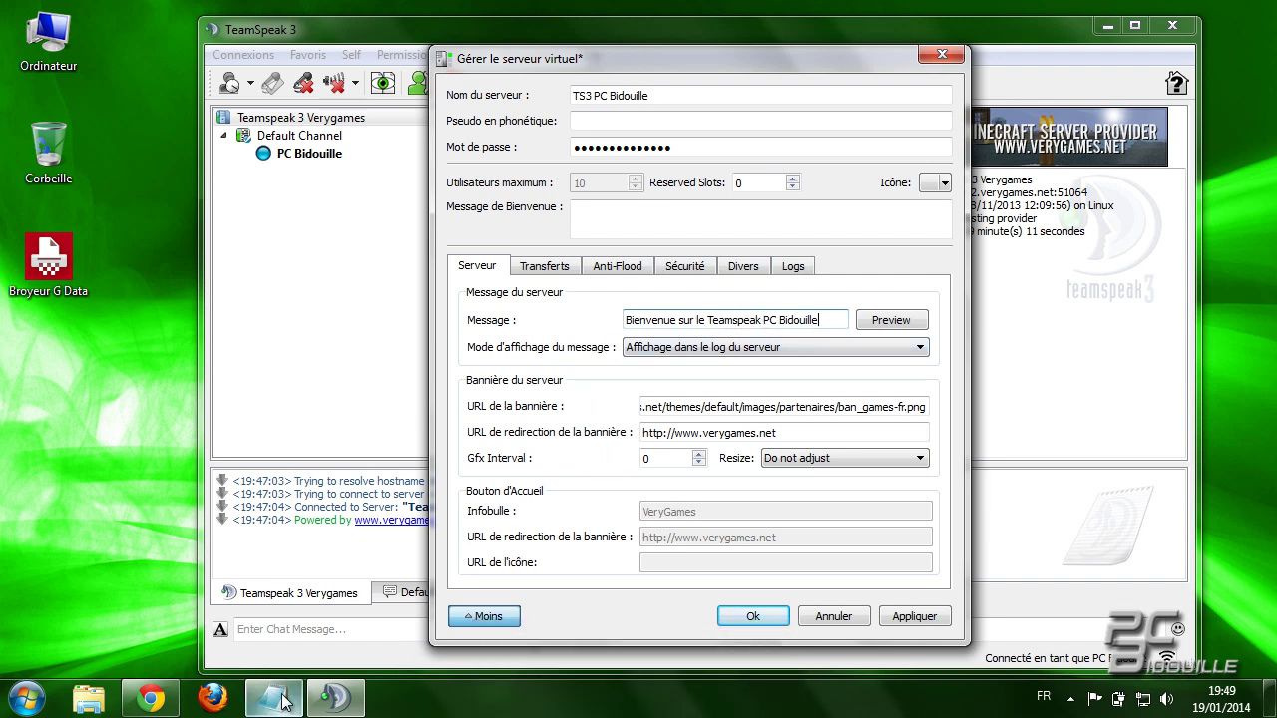
Step: Paste the prepared welcome text with [URL] links to the YouTube channel, the PC Bidouille newsletter and the Facebook page, and check it through
click(589, 221)
text(Suivez nous sur Facebook [URL]https://www.facebook.com/entraidepcbidouille?notif_t=fbpage_admin[/URL])
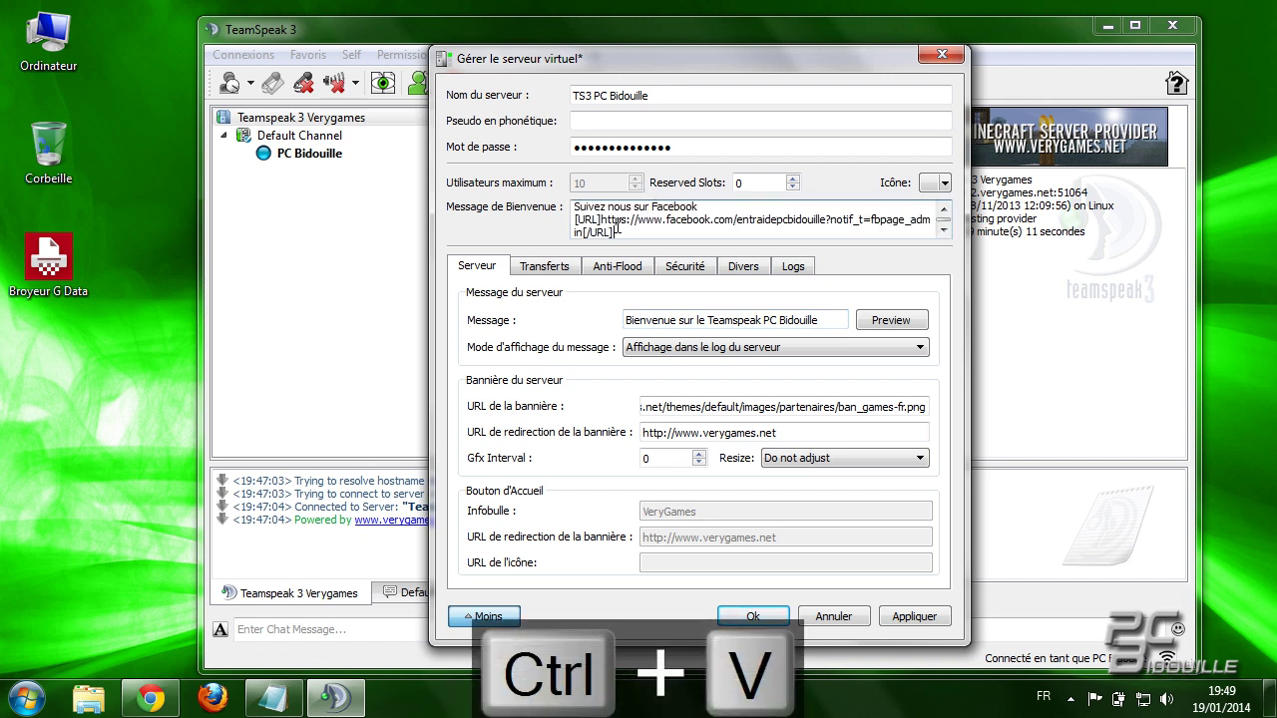
key(ctrl+v)
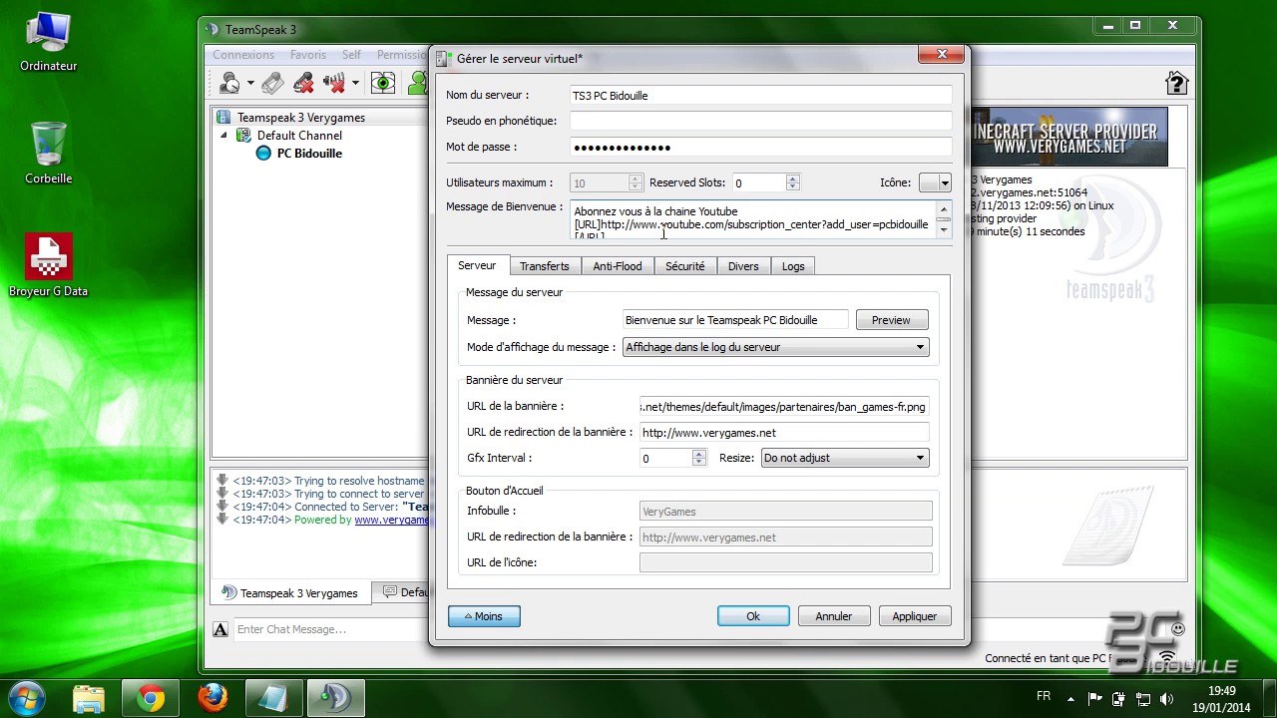
click(942, 231)
click(942, 230)
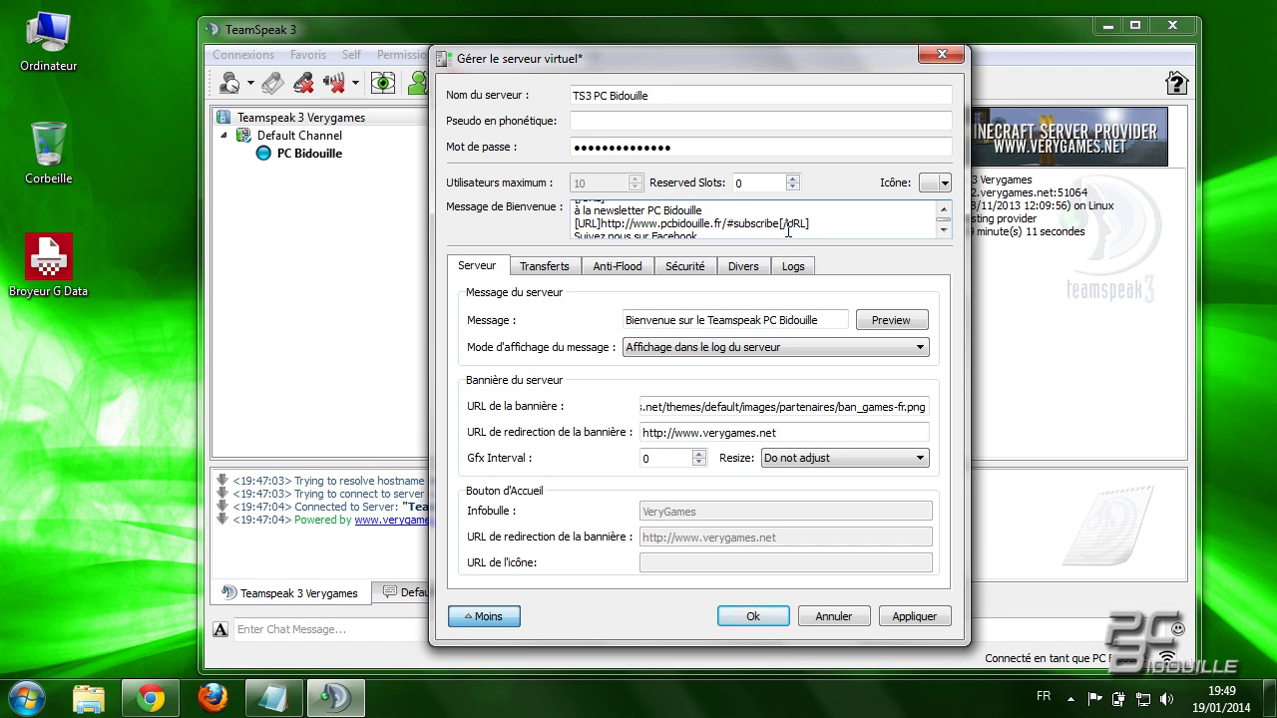
click(943, 229)
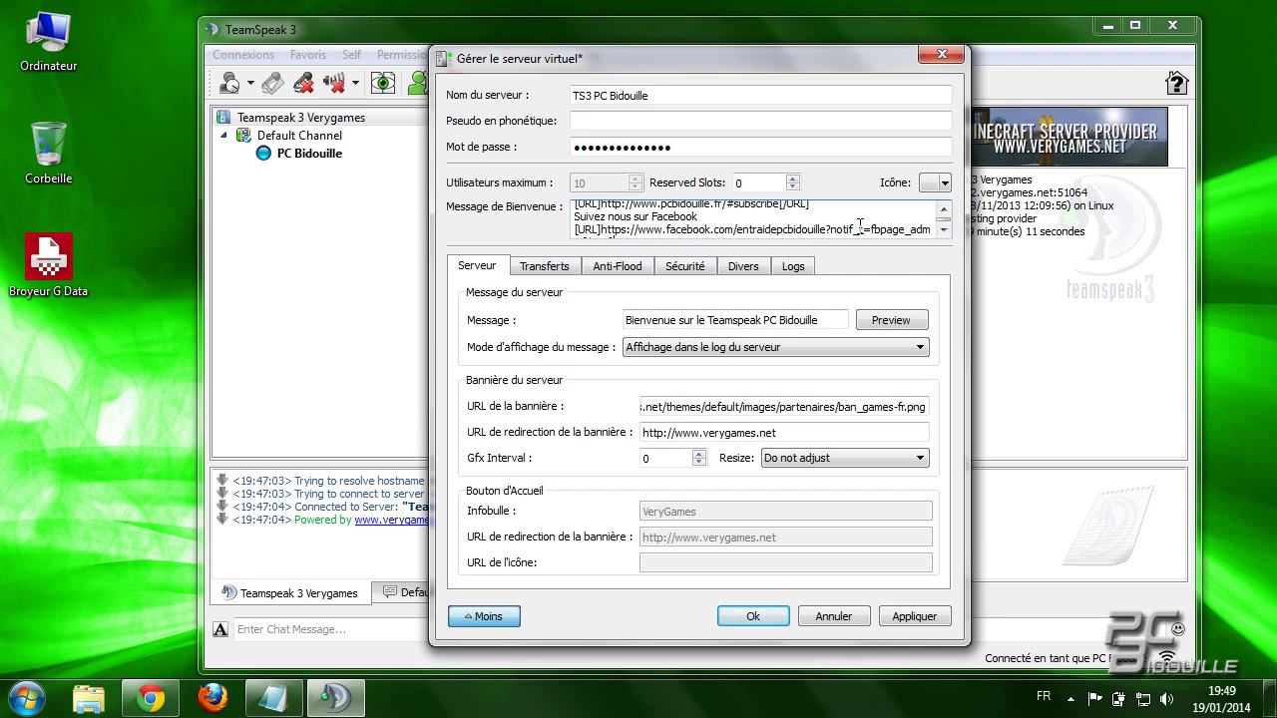
click(943, 231)
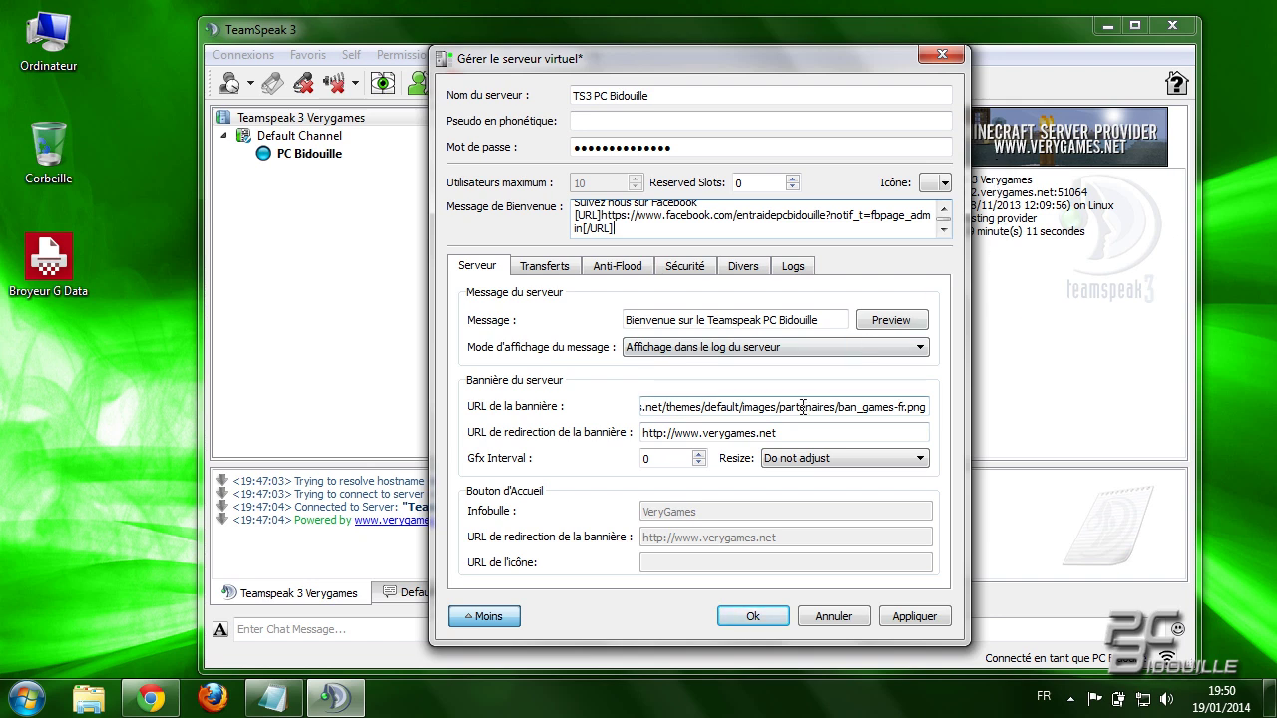
double_click(712, 407)
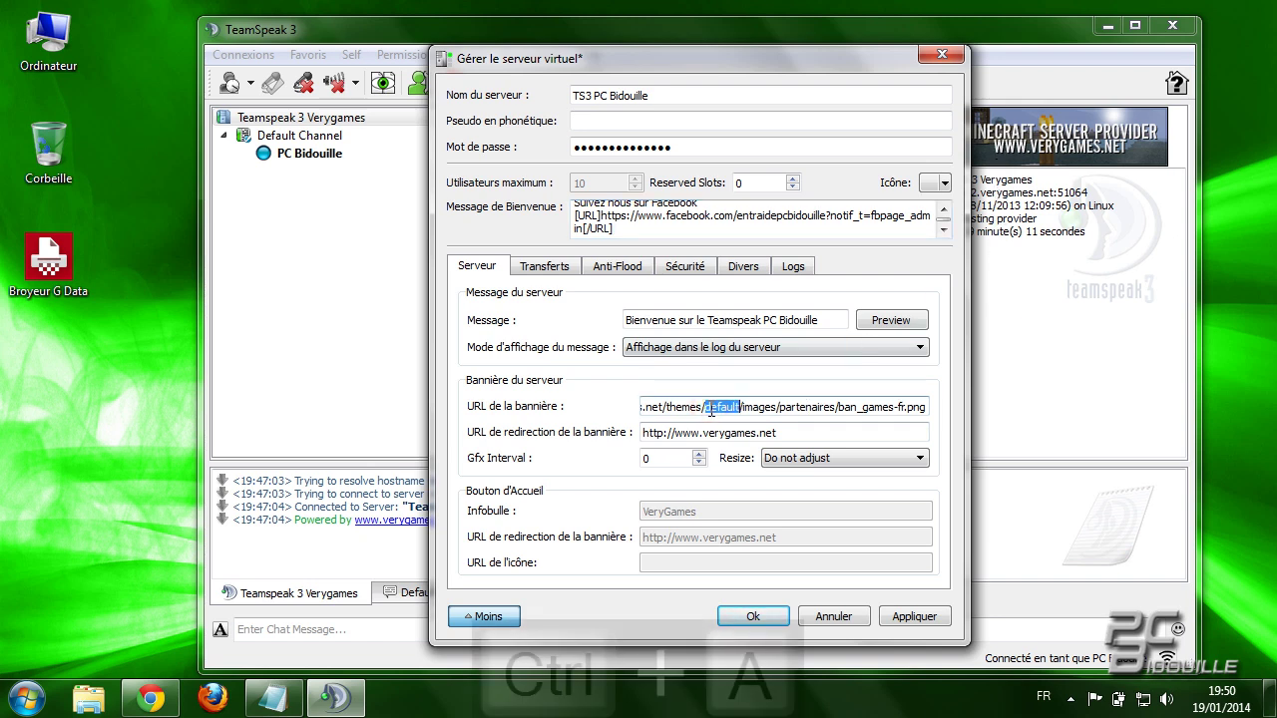
key(ctrl+a)
text(http://www.pcbidouille.fr/images/bants3/banniere-pcb-ts3-2.png)
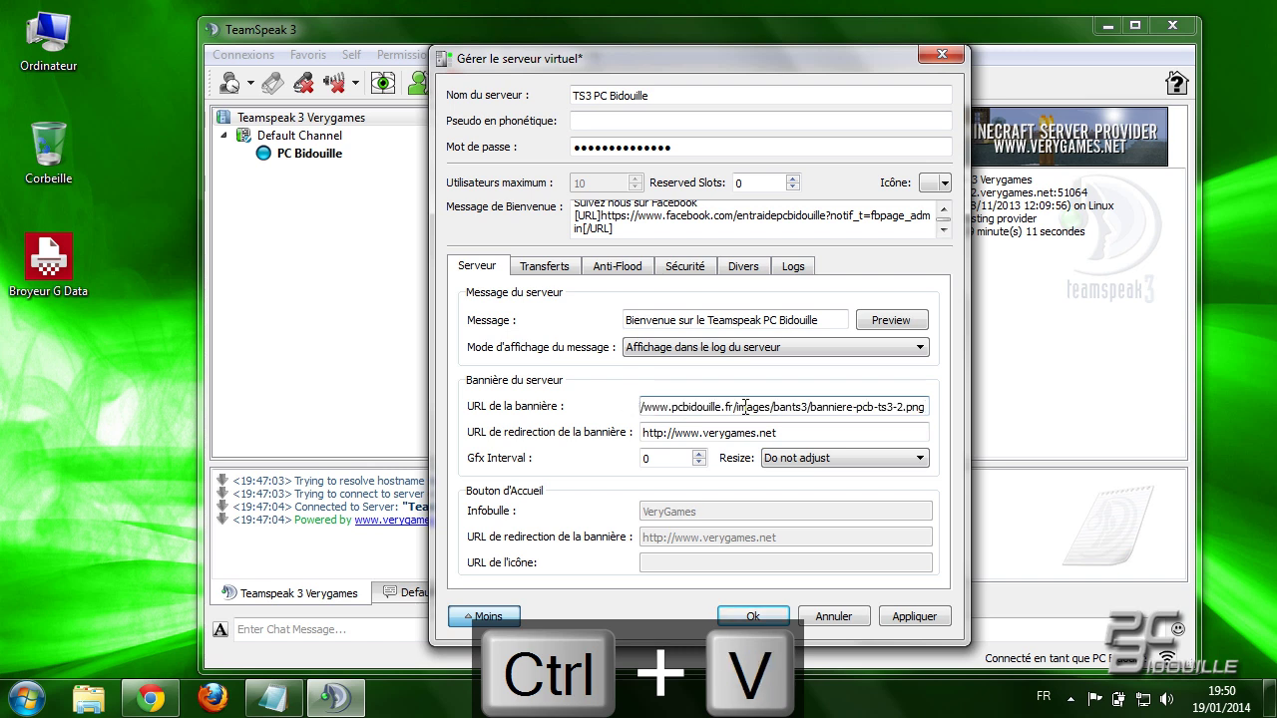
drag(737, 407, 622, 407)
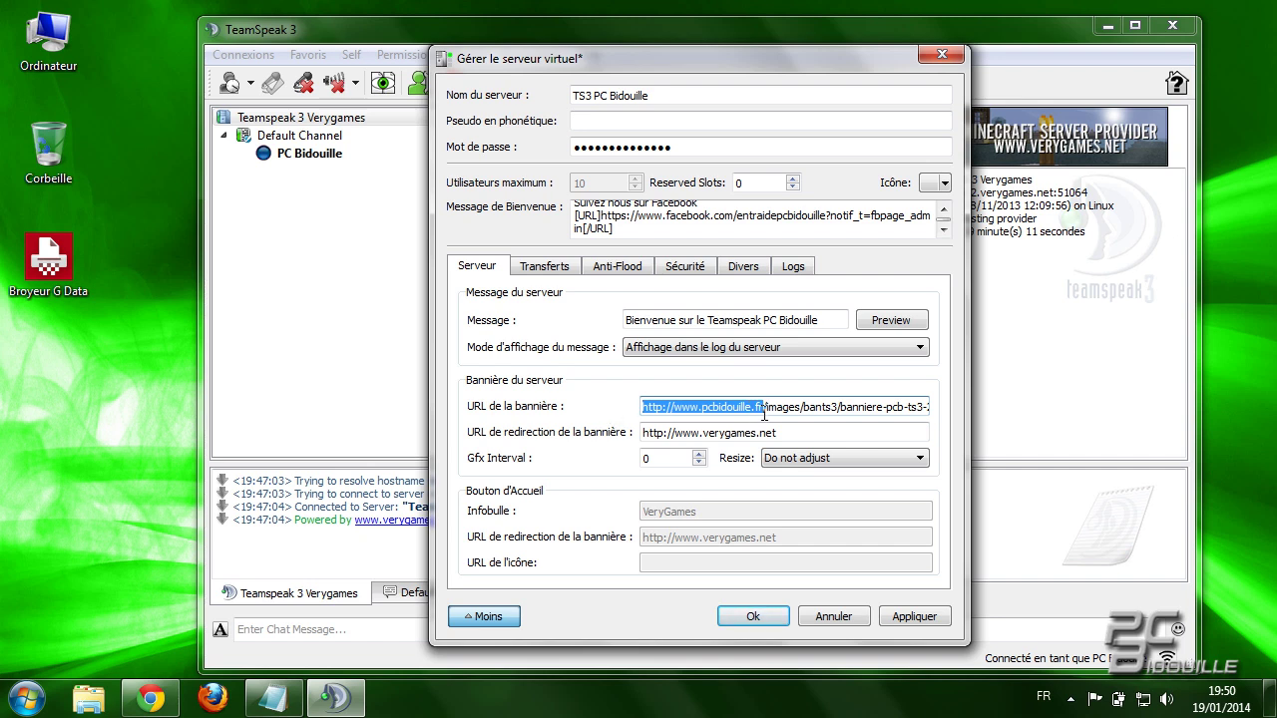
key(ctrl+c)
click(789, 432)
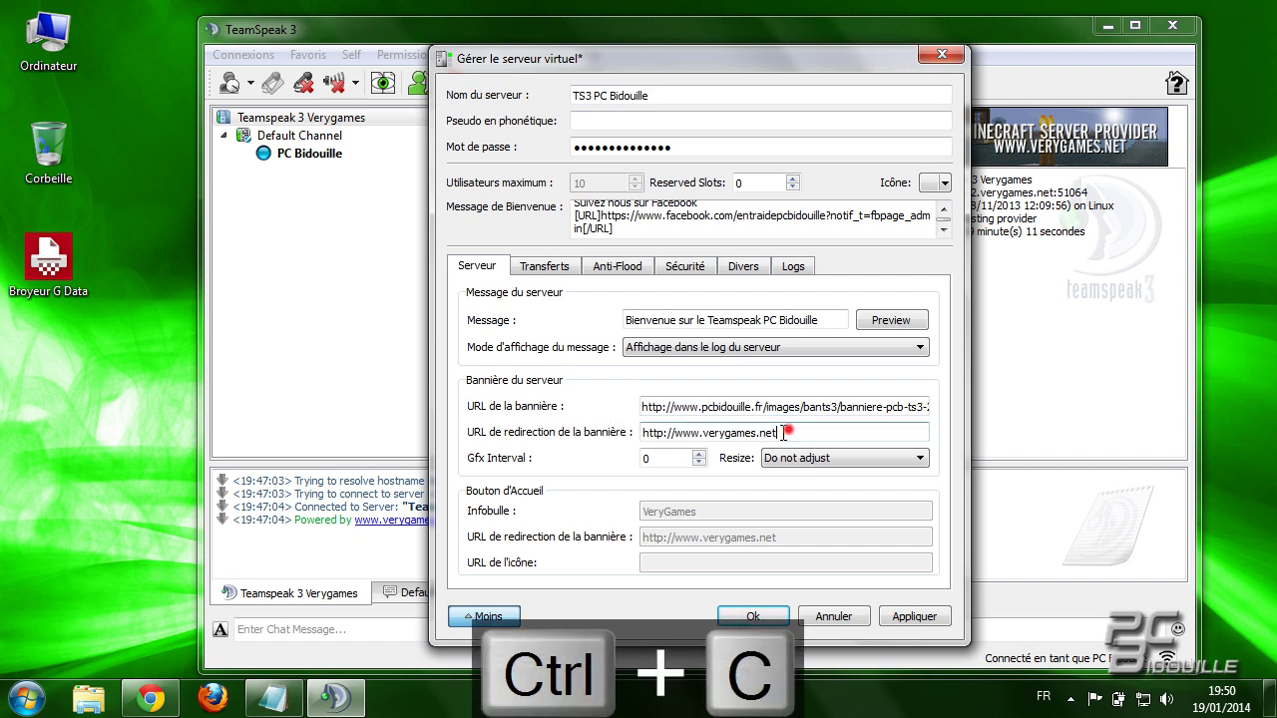
drag(788, 432, 640, 434)
key(ctrl+v)
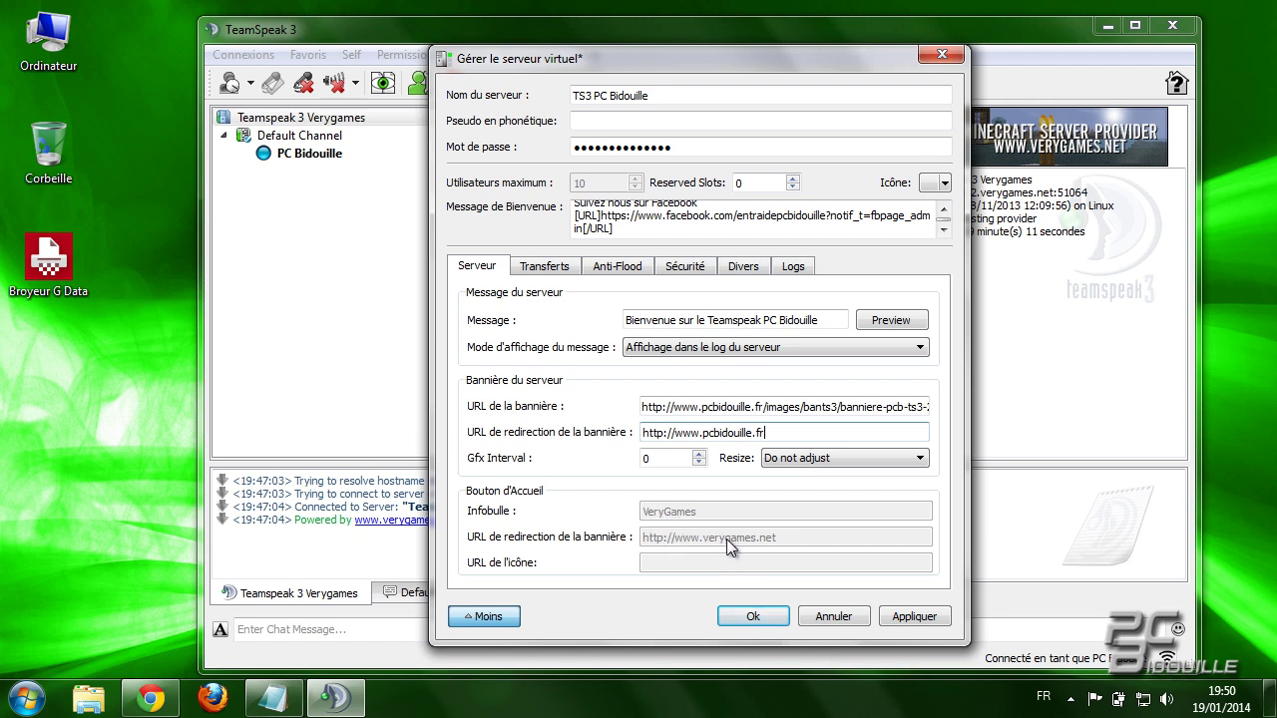
click(692, 541)
click(773, 613)
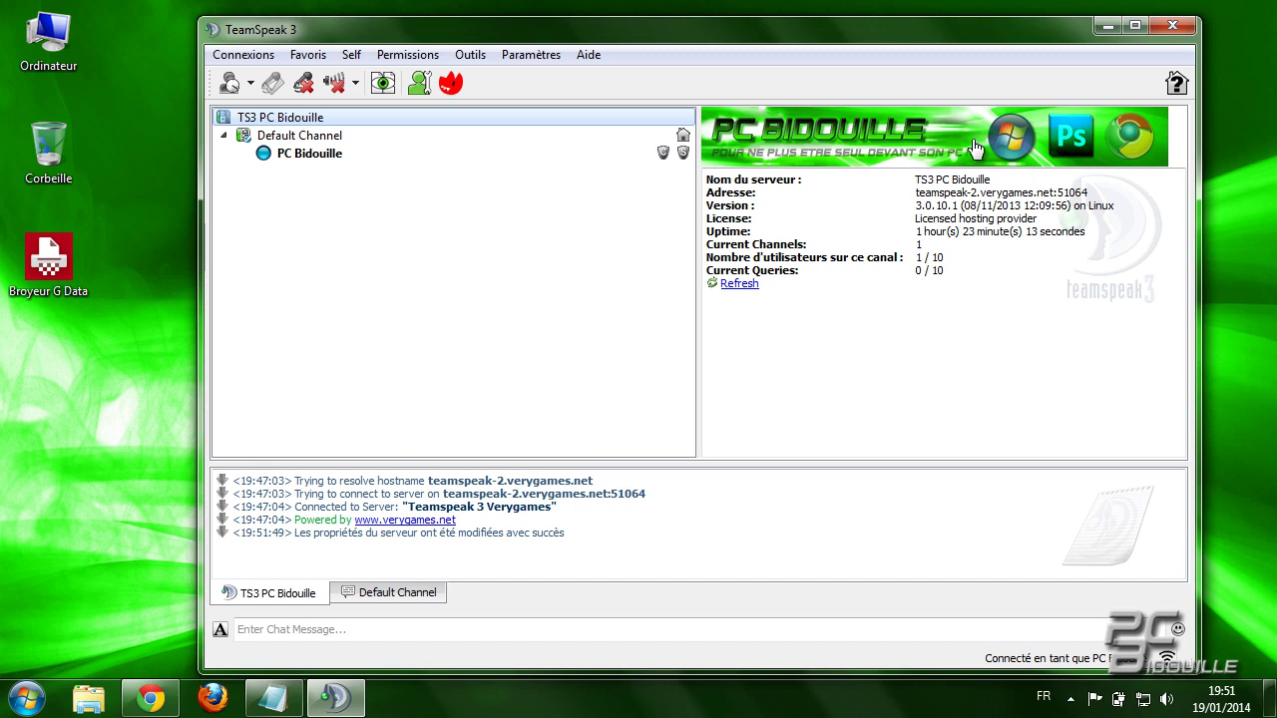
Step: Make the window narrower, disconnect from the server and reconnect with the TS PCB bookmark to check the welcome texts in the log
drag(1199, 226, 798, 249)
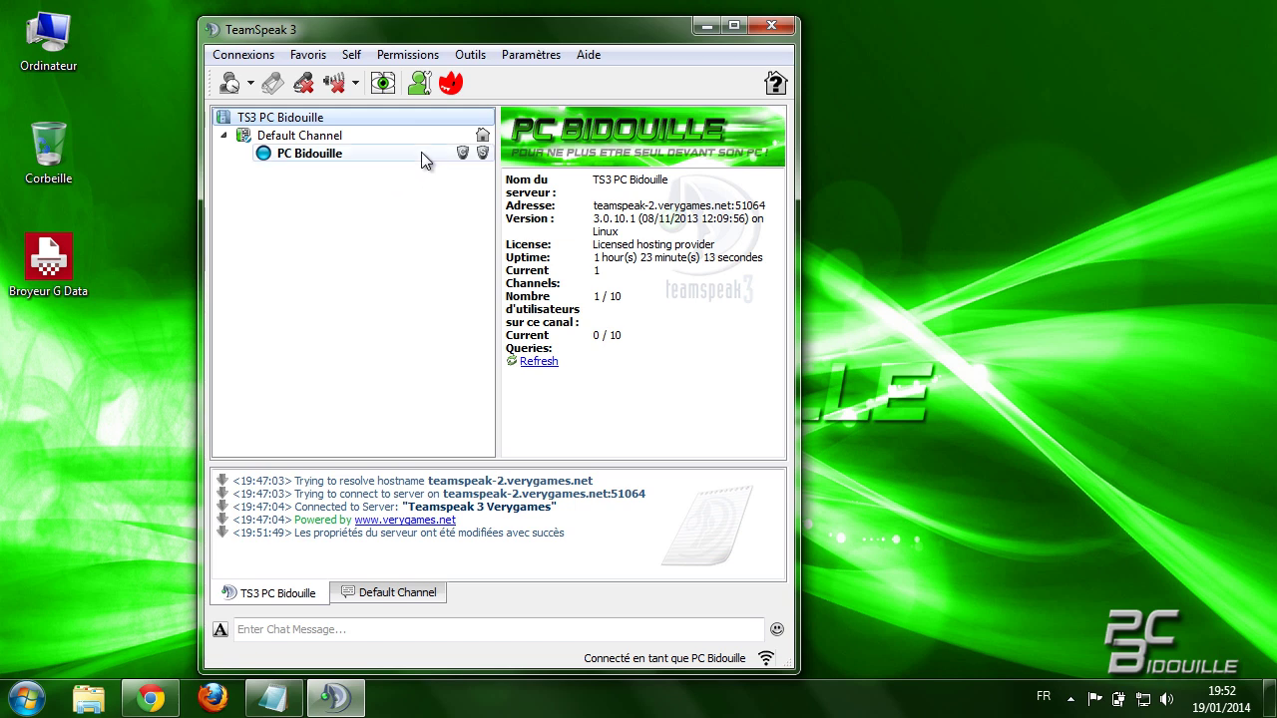
click(245, 55)
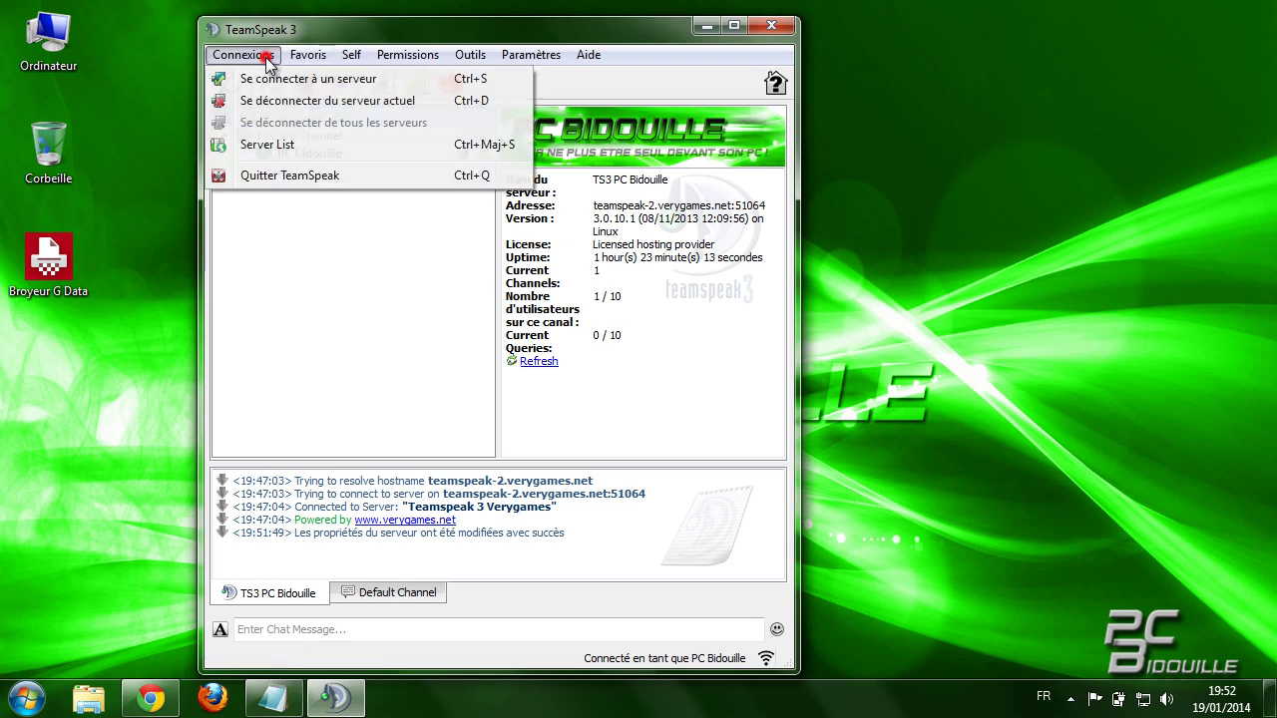
click(272, 103)
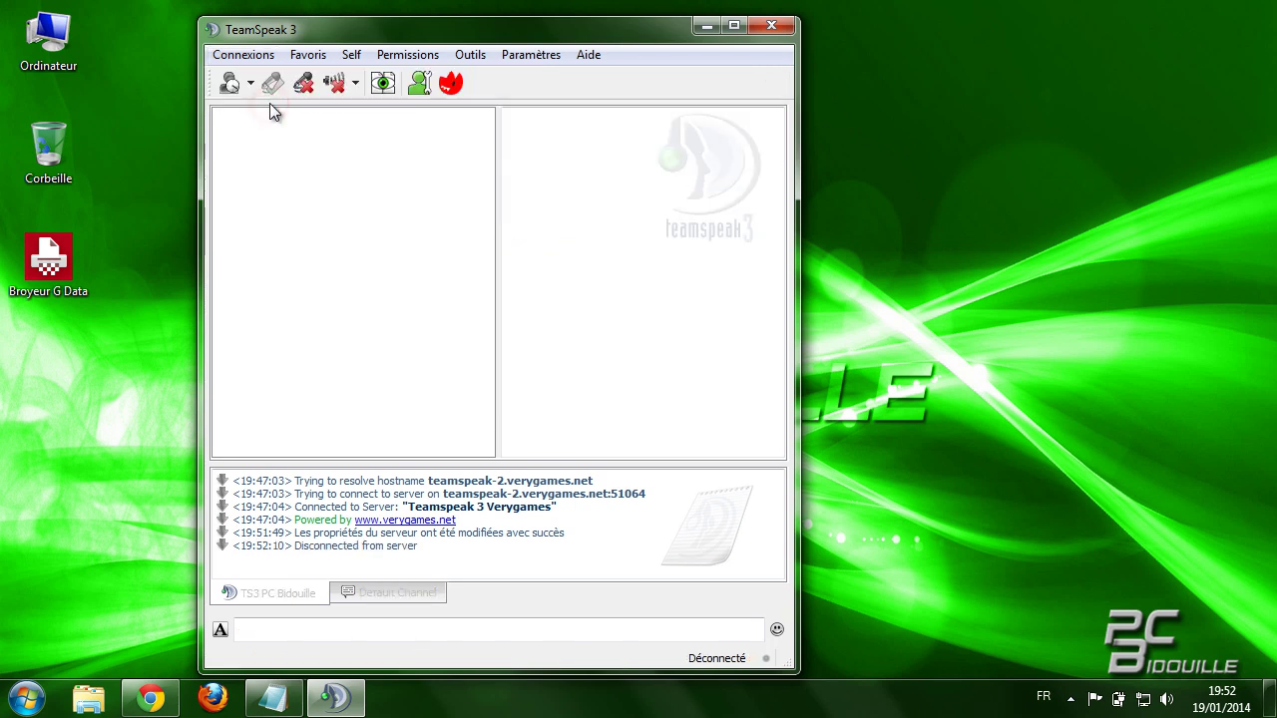
click(303, 58)
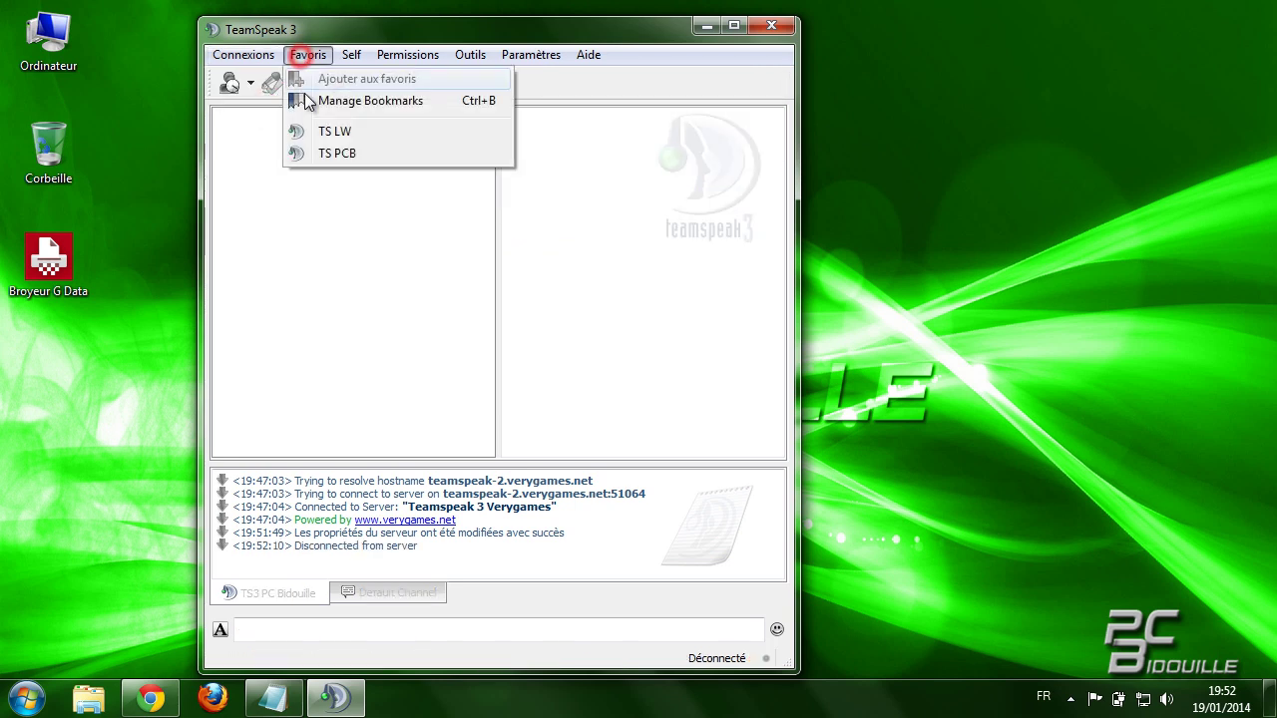
click(316, 150)
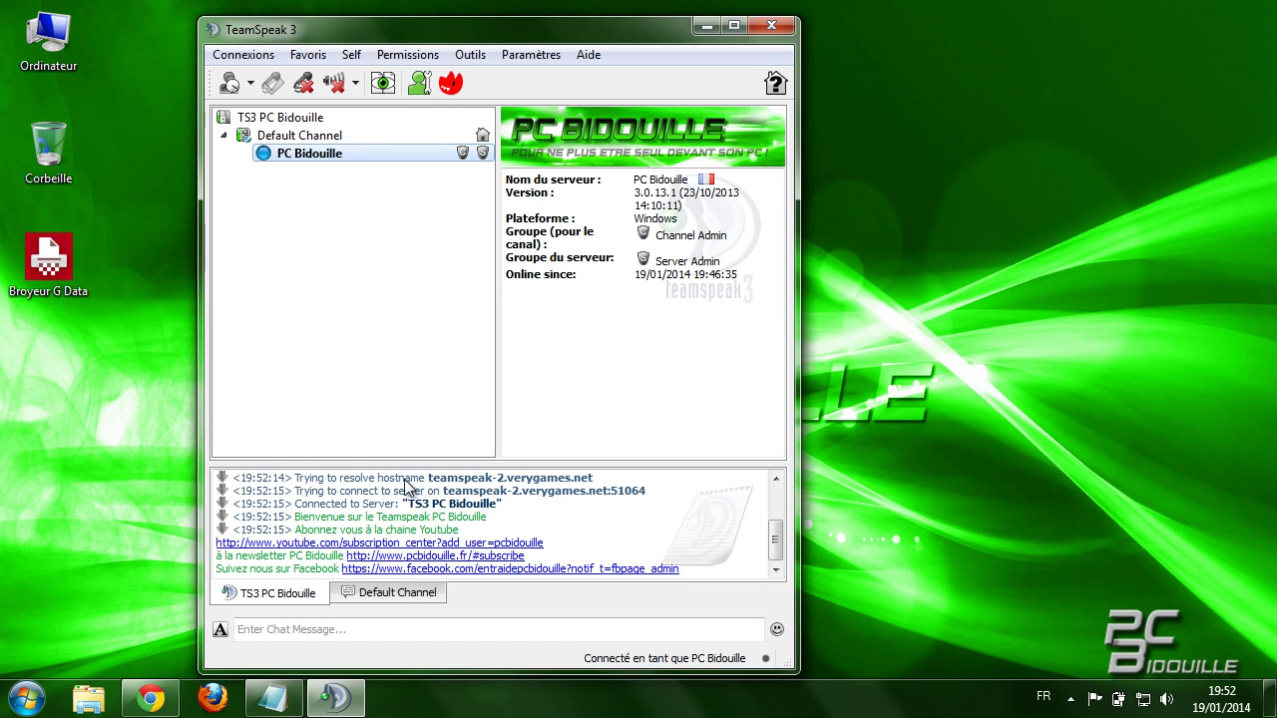
drag(799, 403, 923, 405)
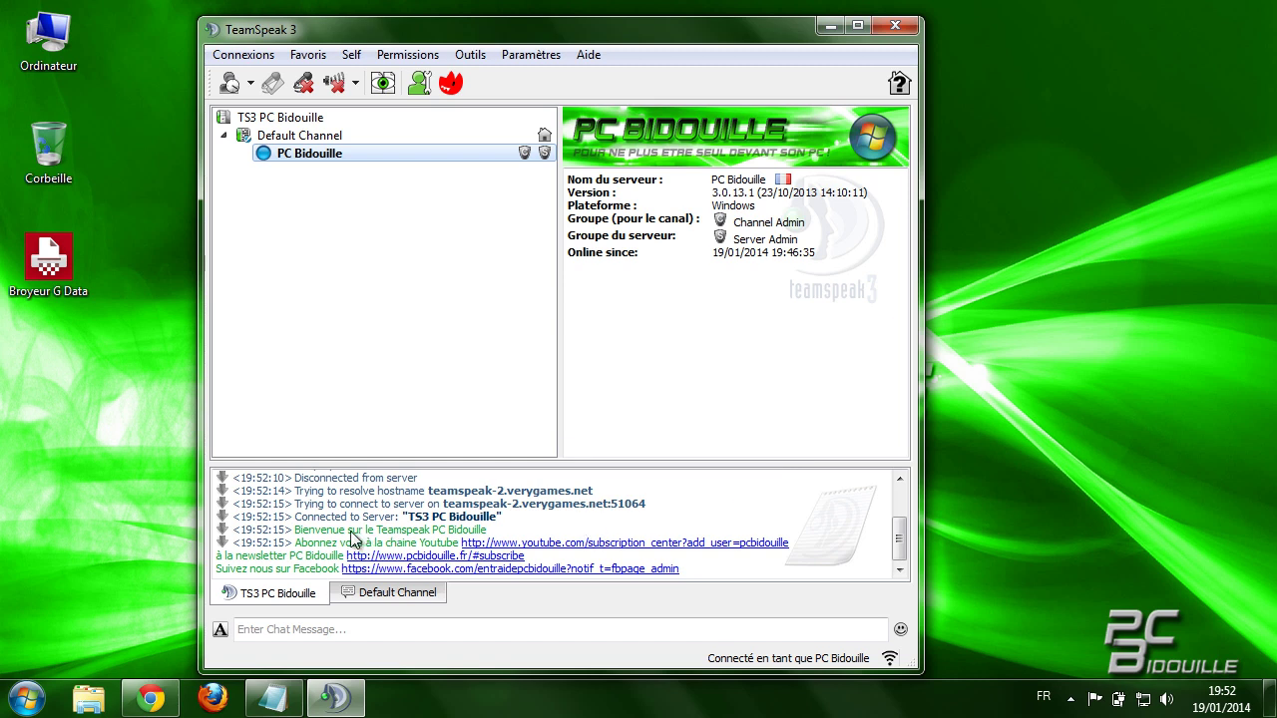